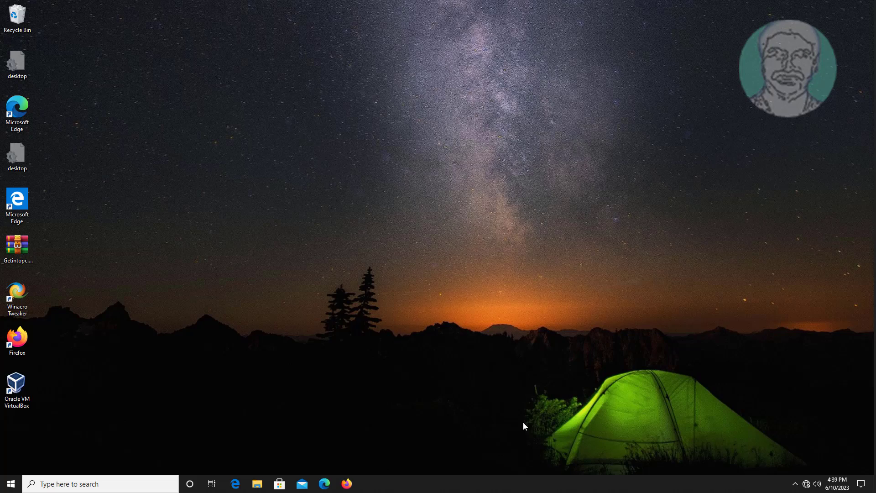
Raise the Speakers slider to maximum in the Volume Mixer from the tray speaker icon
right_click(817, 484)
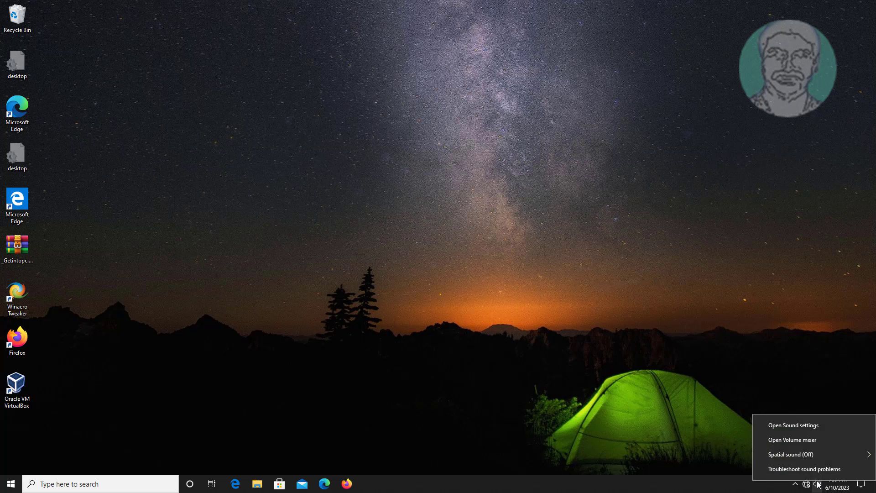
left_click(792, 440)
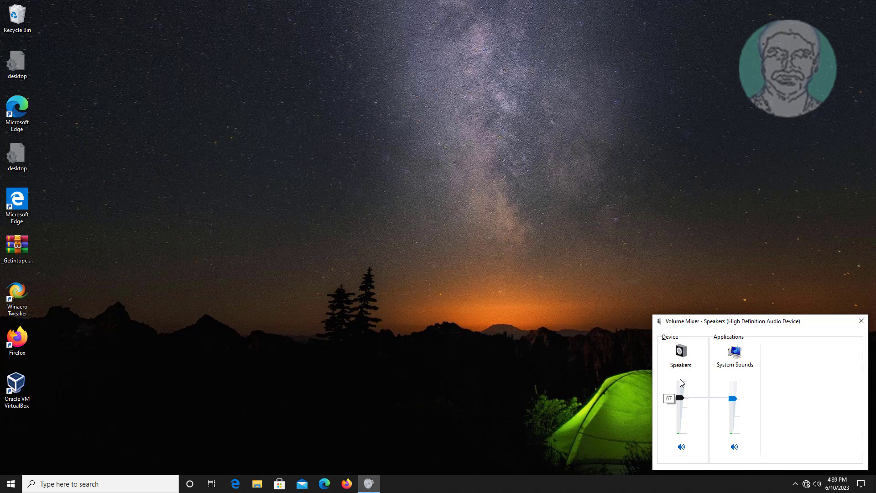
left_click_drag(679, 400, 679, 381)
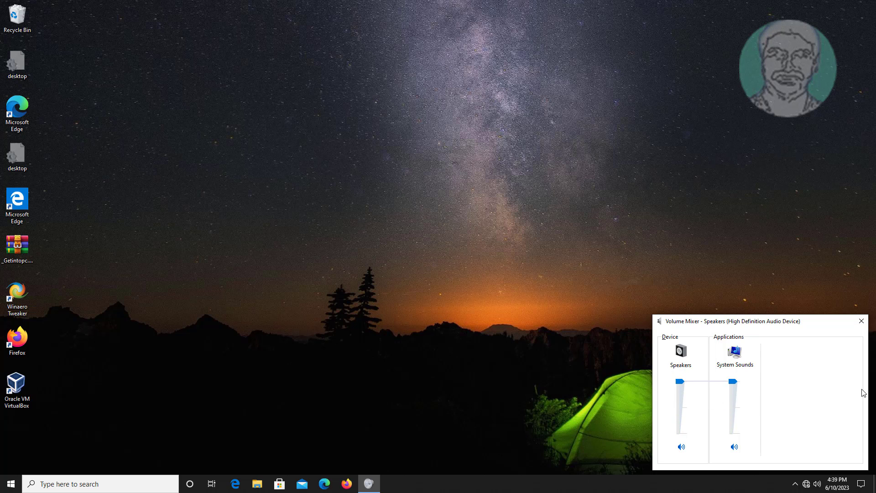
Close the Volume Mixer and launch Device Manager from the Start button's context menu
left_click(862, 321)
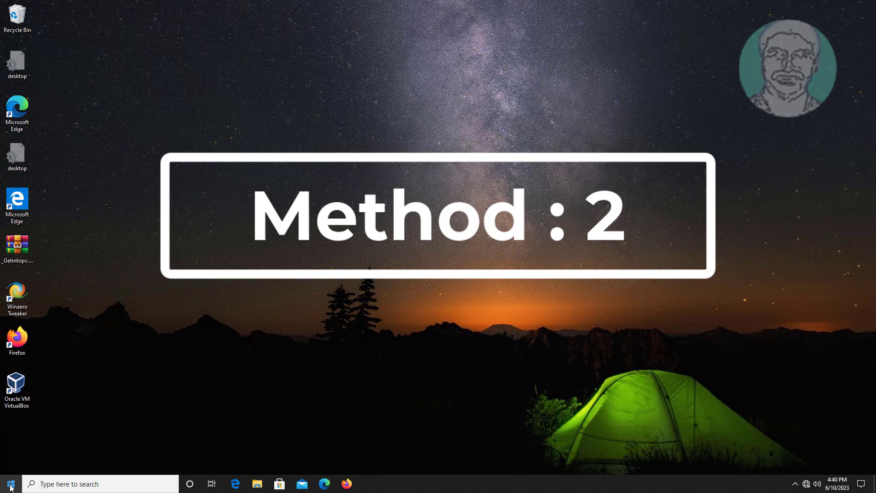
right_click(12, 487)
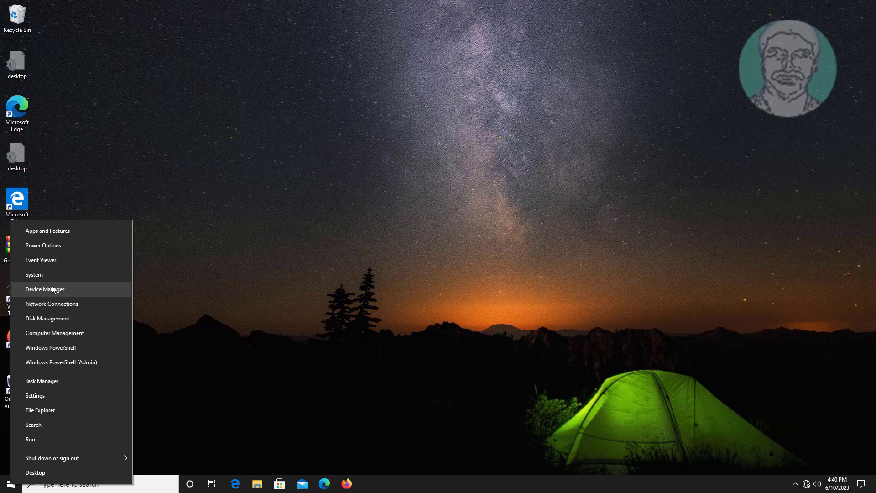
left_click(52, 288)
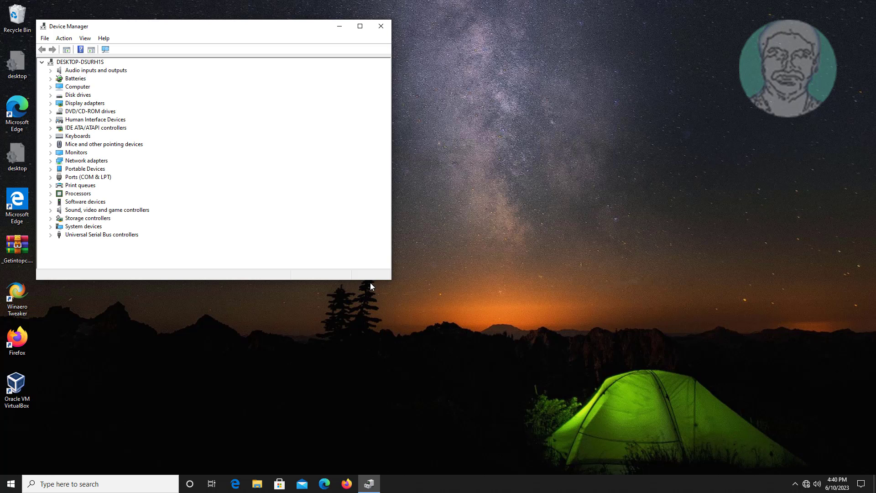
Uninstall High Definition Audio Device under Sound, video and game controllers, then close Device Manager
left_click(100, 209)
left_click(51, 210)
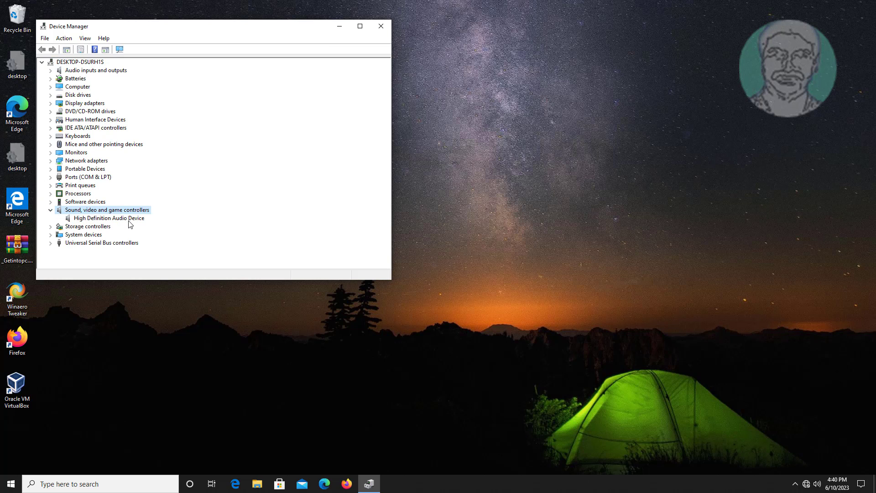
left_click(130, 220)
right_click(141, 219)
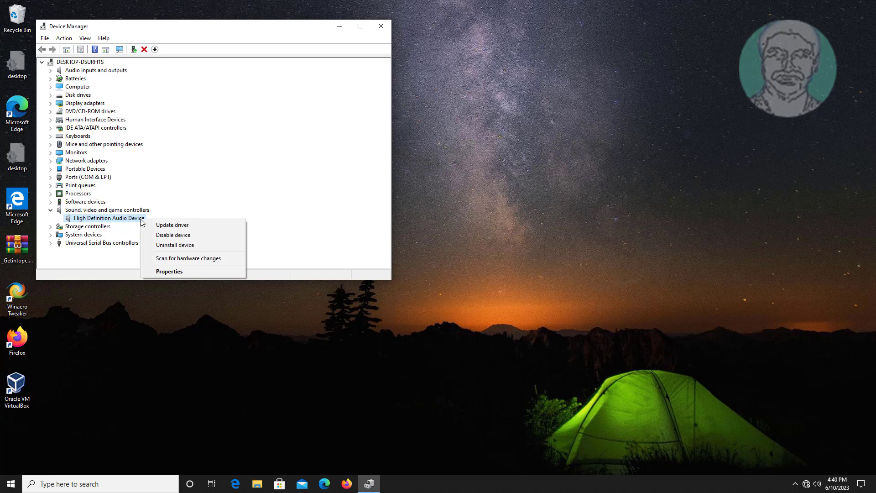
left_click(184, 245)
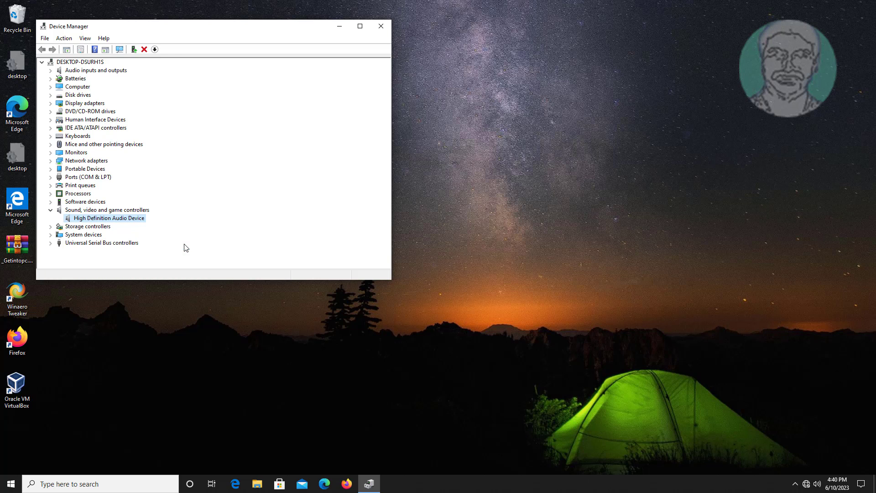
left_click(455, 276)
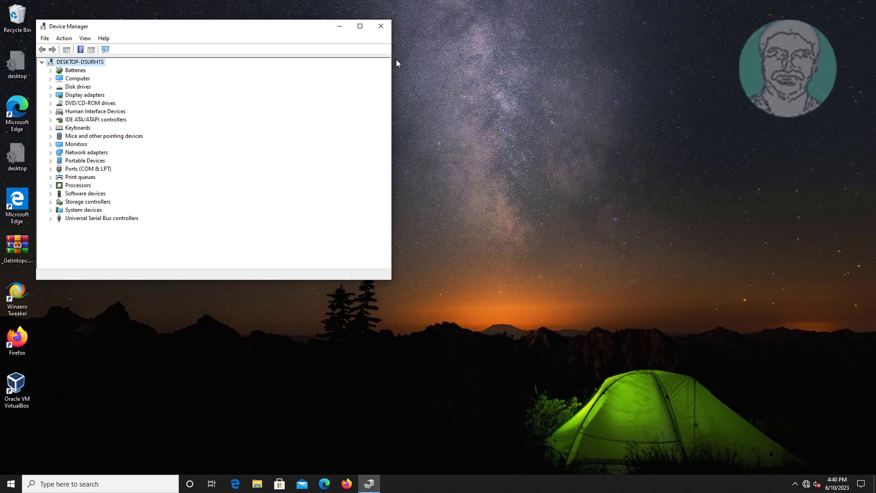
left_click(380, 27)
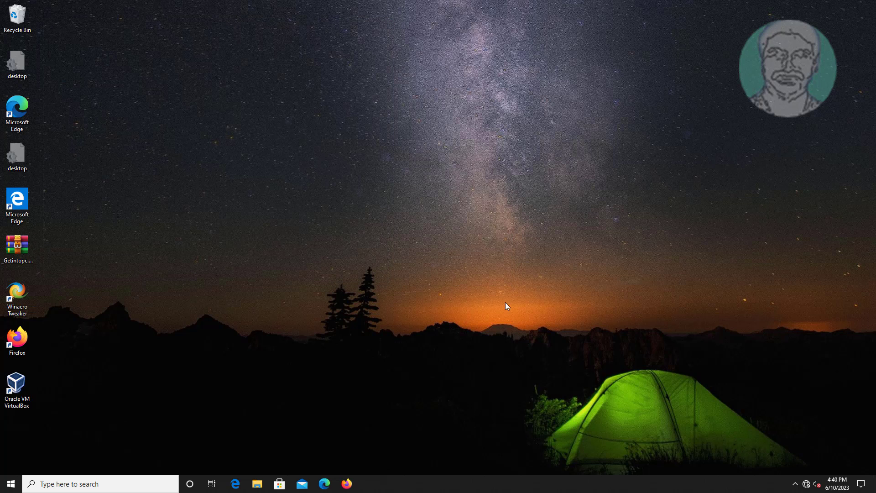
Restart the computer from the Start menu's power options
left_click(14, 487)
left_click(12, 464)
left_click(28, 441)
Search Bing for 'acer driver' and open Acer's official driver download page
type("ace")
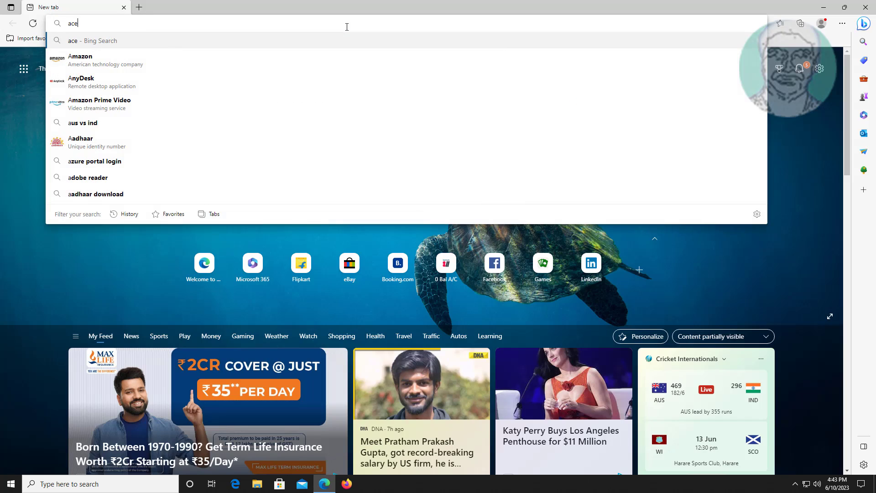
type("r driver")
key("Return")
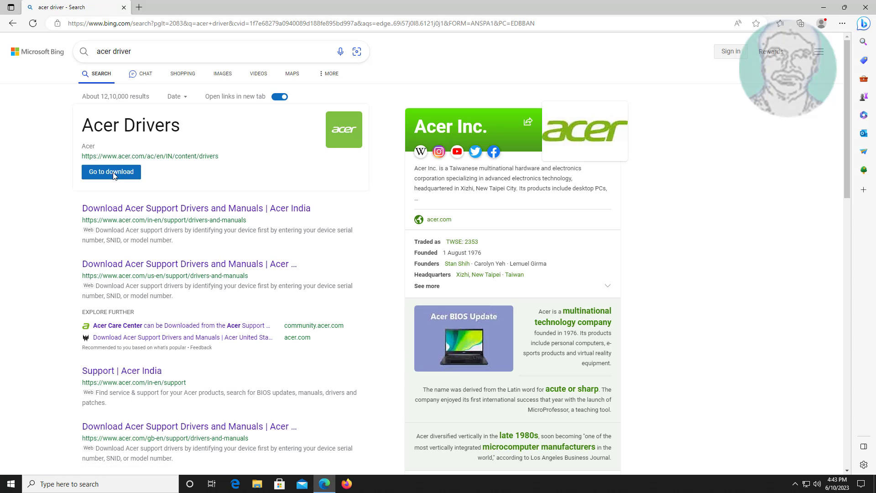
left_click(188, 209)
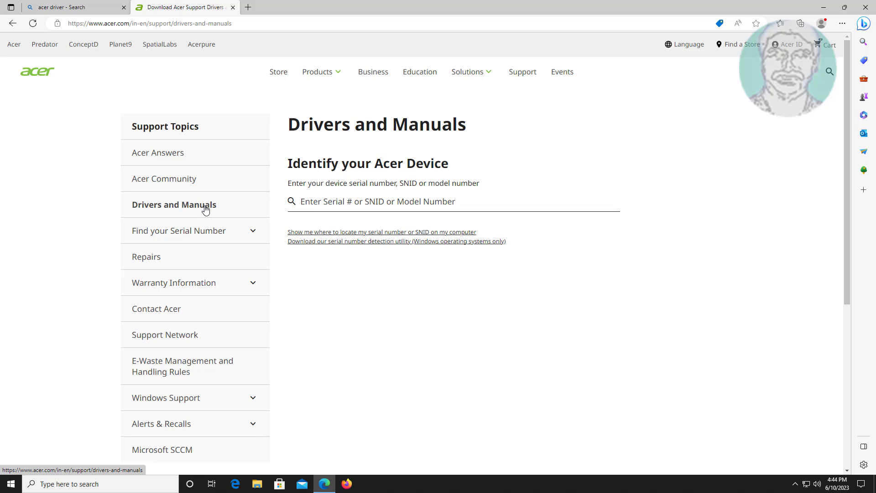
Search Drivers and Manuals for 'a515-51g' and choose the Aspire 5 A515-51G model
left_click(205, 210)
left_click(335, 204)
type("a515-")
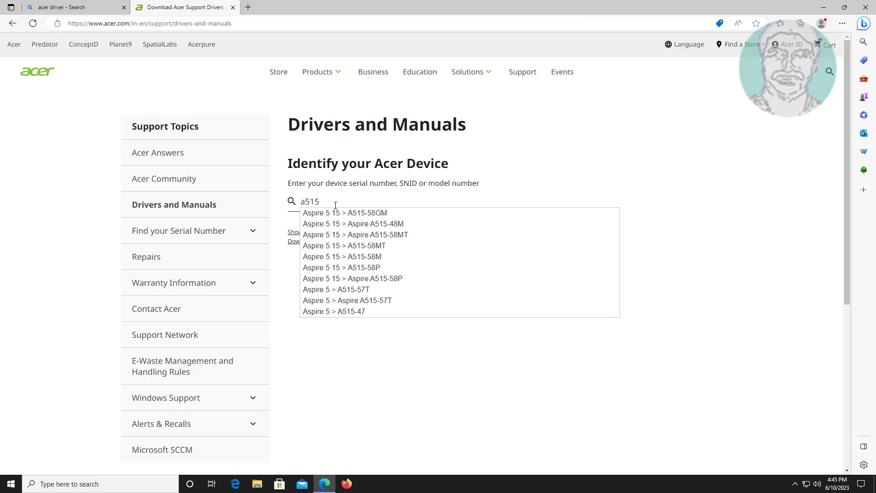
type("51")
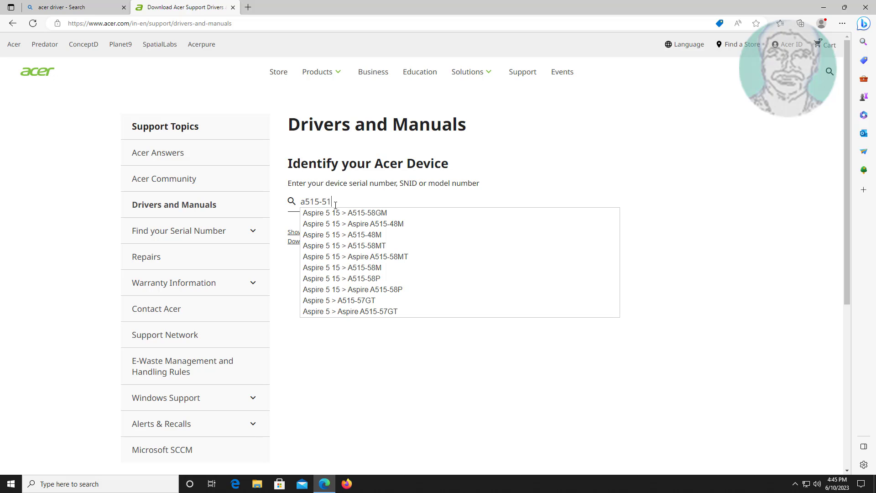
type("g")
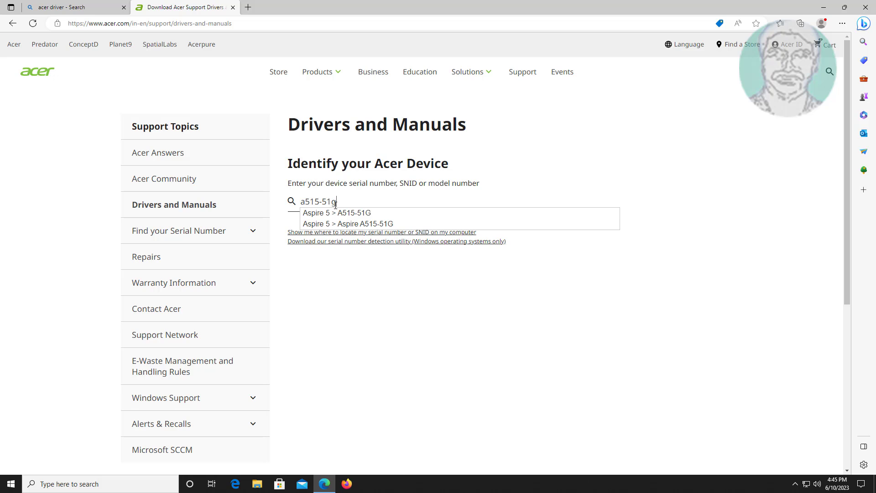
left_click(356, 214)
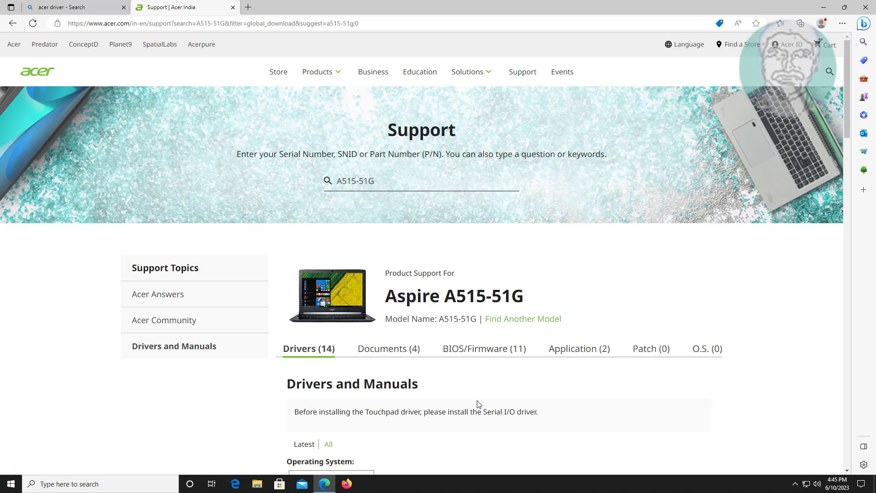
Download the Realtek Audio Driver for Windows 10 64-bit, then show the desktop
scroll(477, 401, "down", 5)
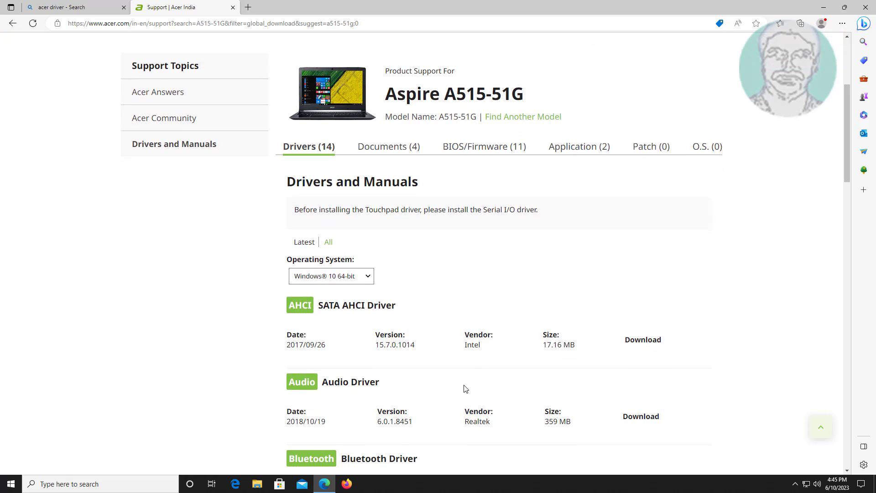
scroll(465, 388, "down", 1)
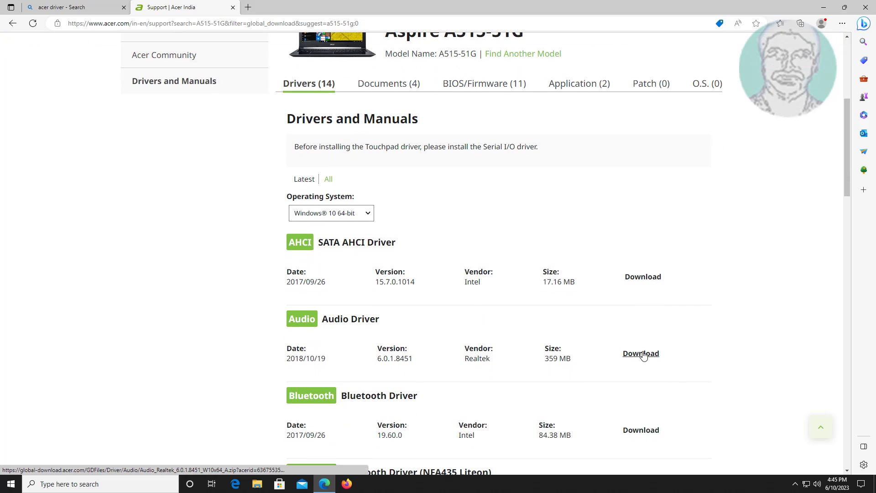
left_click(370, 219)
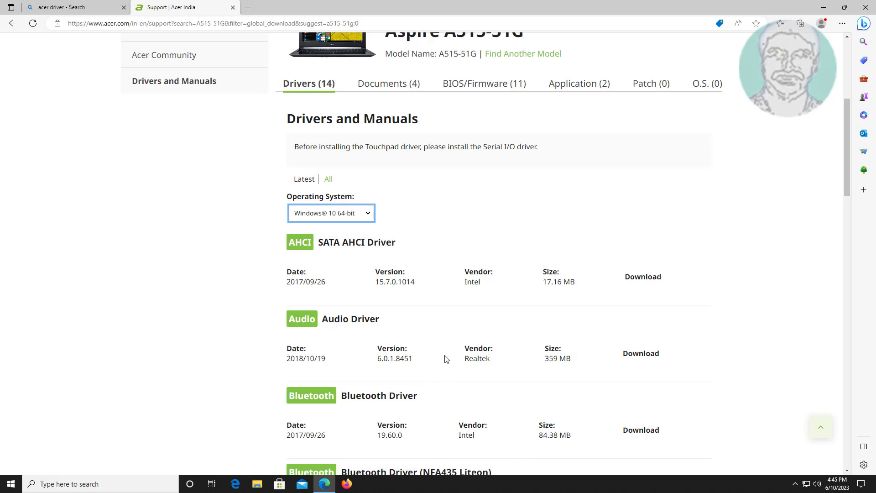
left_click(636, 357)
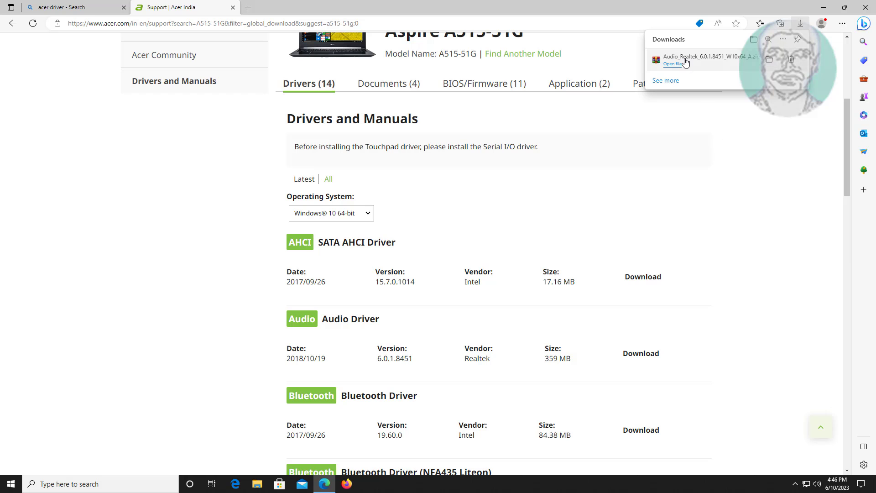
key("super+d")
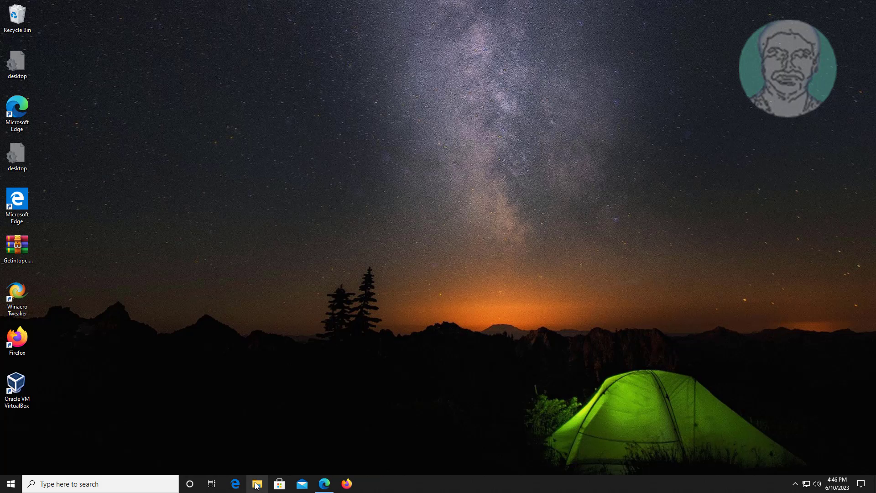
Extract the Audio_Realtek zip in Downloads into its own folder
left_click(256, 485)
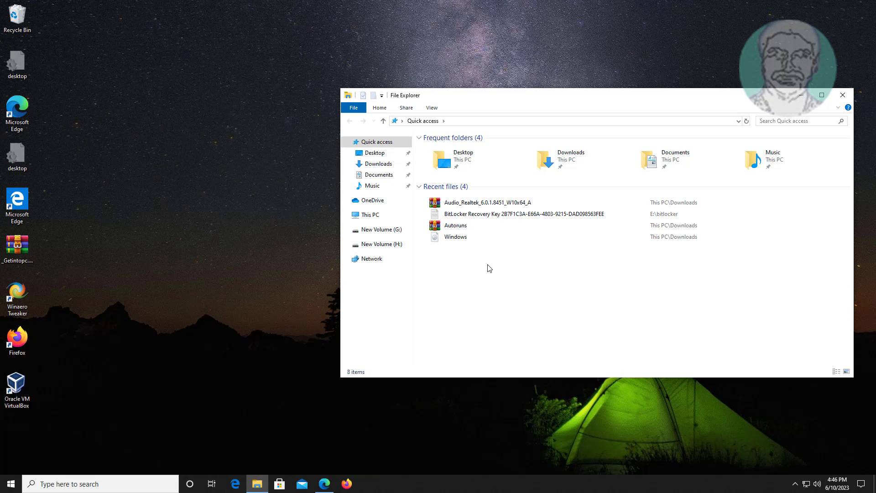
left_click(392, 167)
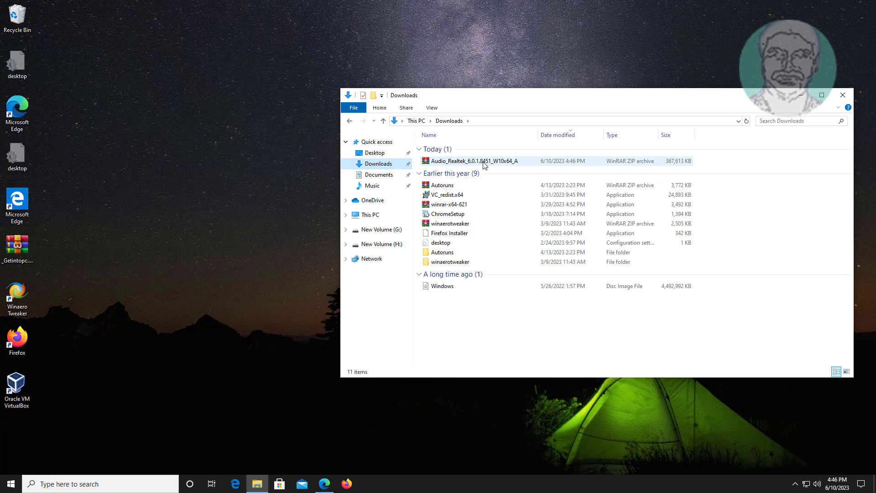
left_click(485, 165)
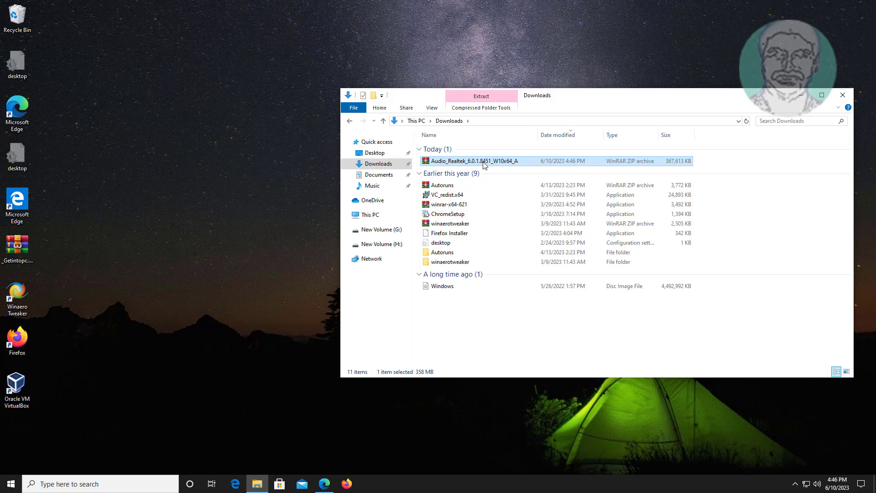
right_click(485, 165)
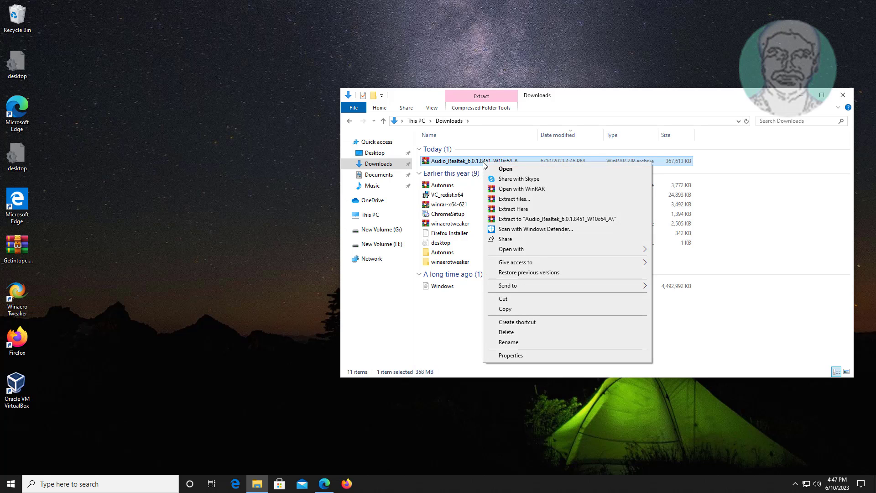
left_click(545, 219)
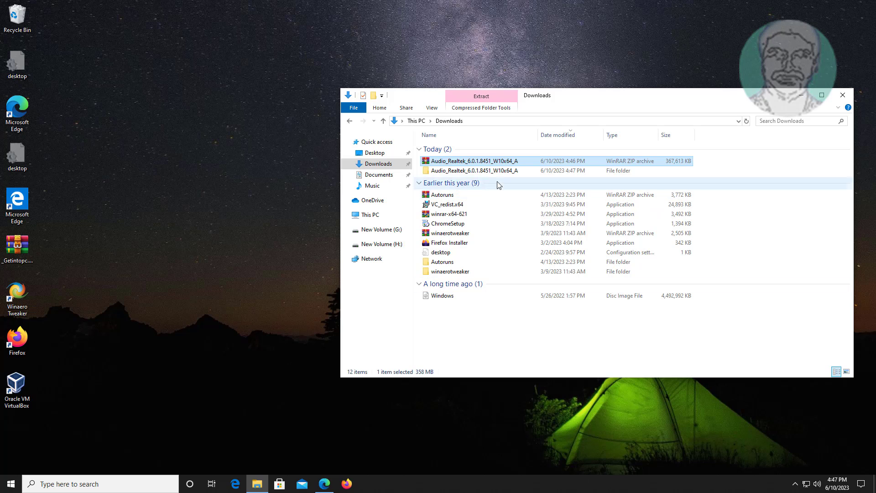
Open the extracted folder's 8451_WHQL_FF00_ISST3432_RealtekMic subfolder and select Setup
double_click(474, 172)
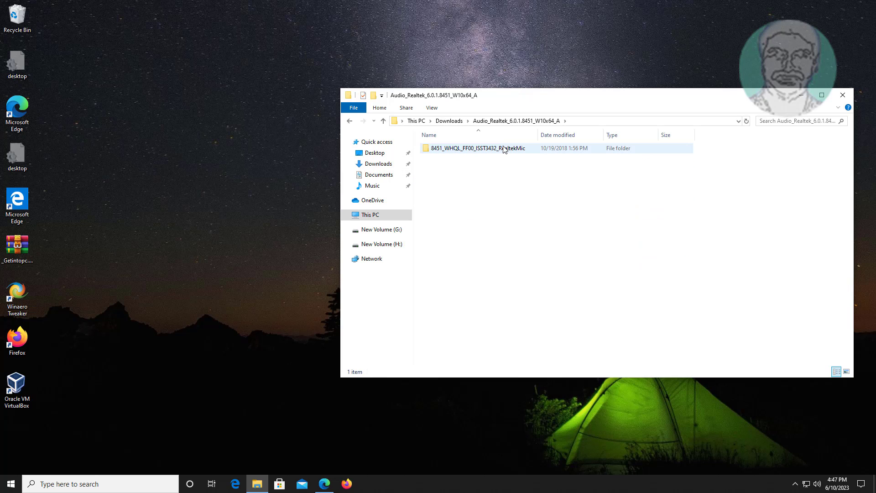
double_click(504, 149)
scroll(495, 316, "down", 8)
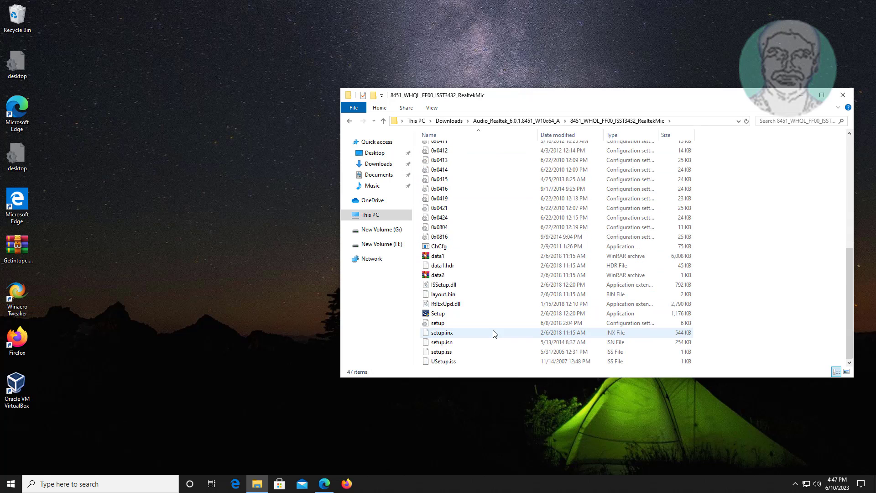
left_click(443, 314)
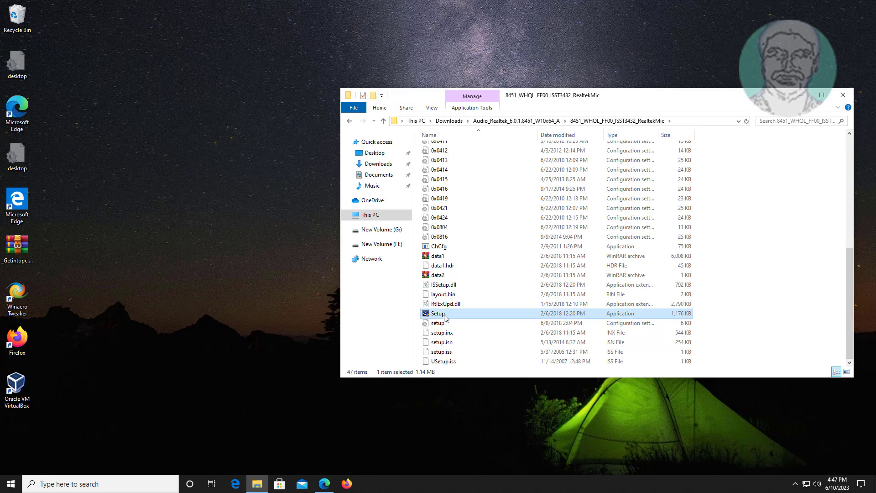
Run Realtek Setup, approve the UAC prompt, and install the Realtek High Definition Audio Driver
double_click(445, 317)
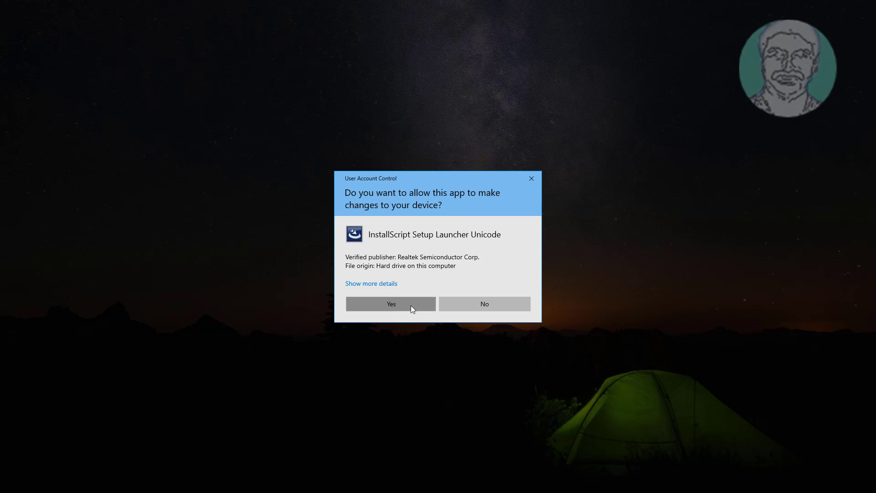
left_click(411, 307)
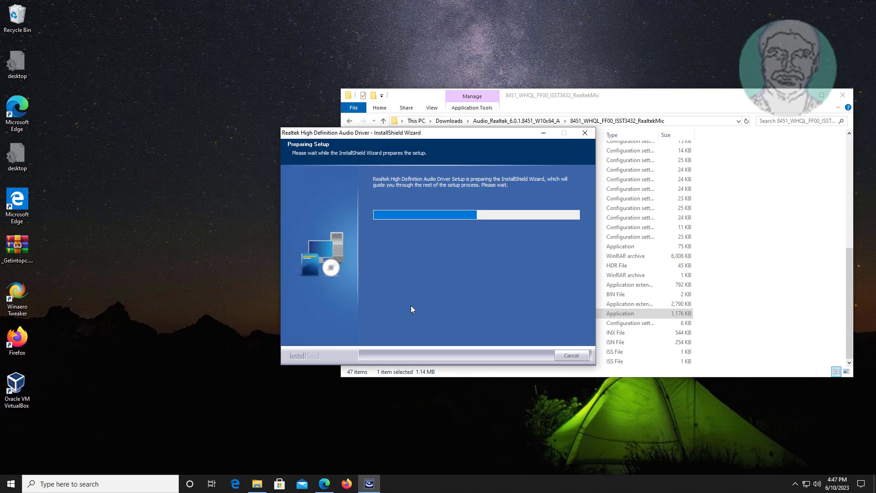
left_click(257, 484)
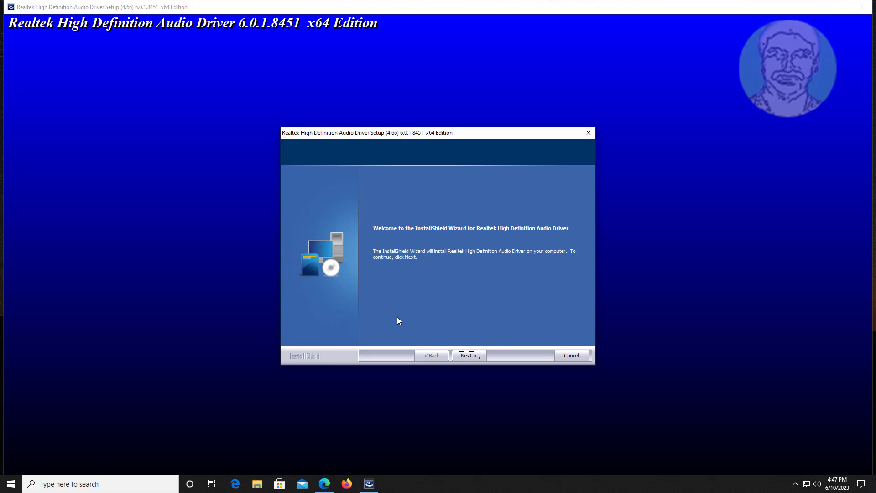
left_click(469, 355)
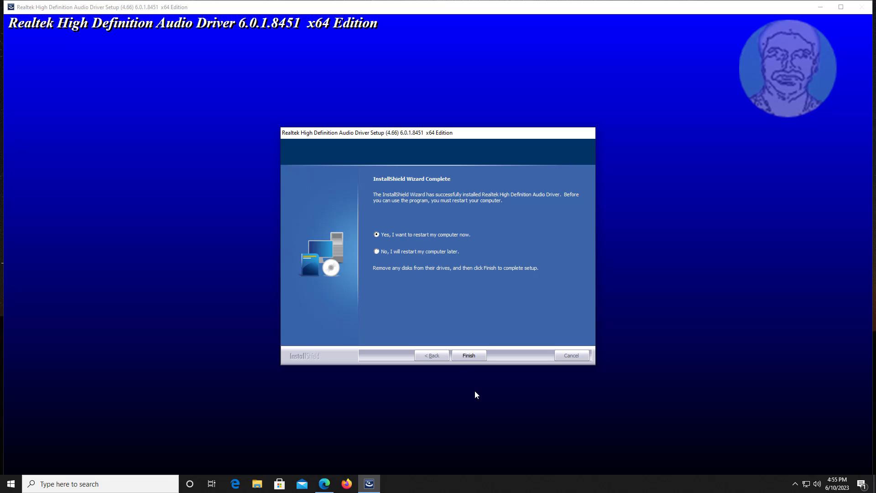
Finish the Realtek wizard with 'Yes, I want to restart my computer now' selected
left_click(474, 357)
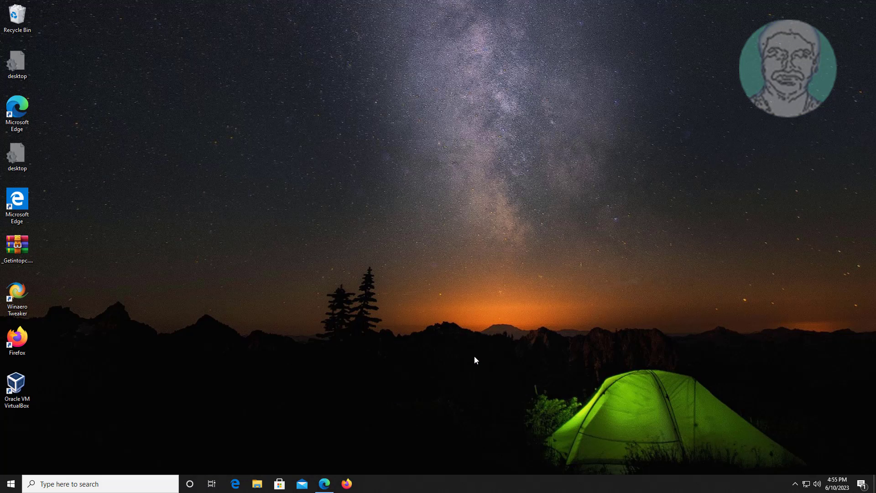